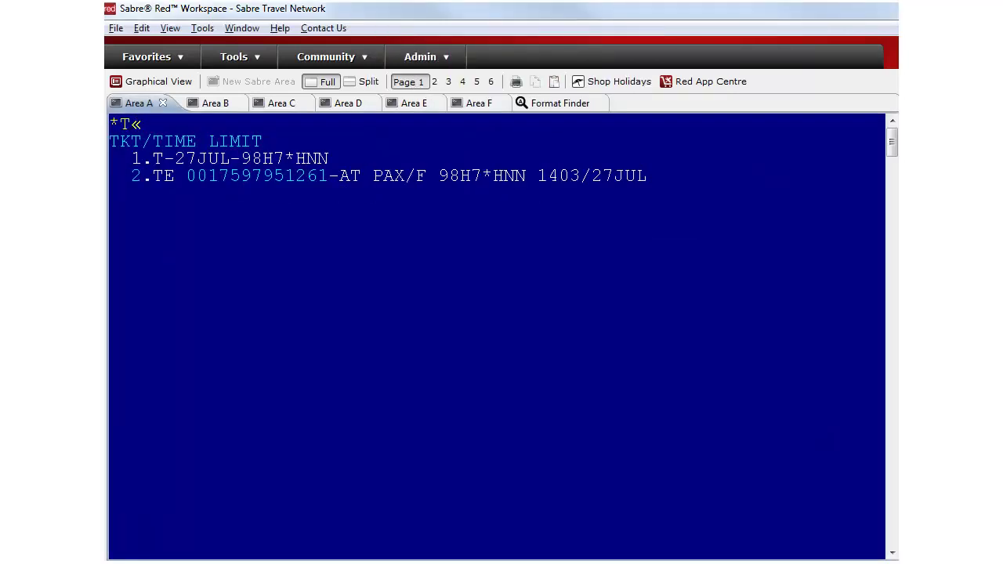
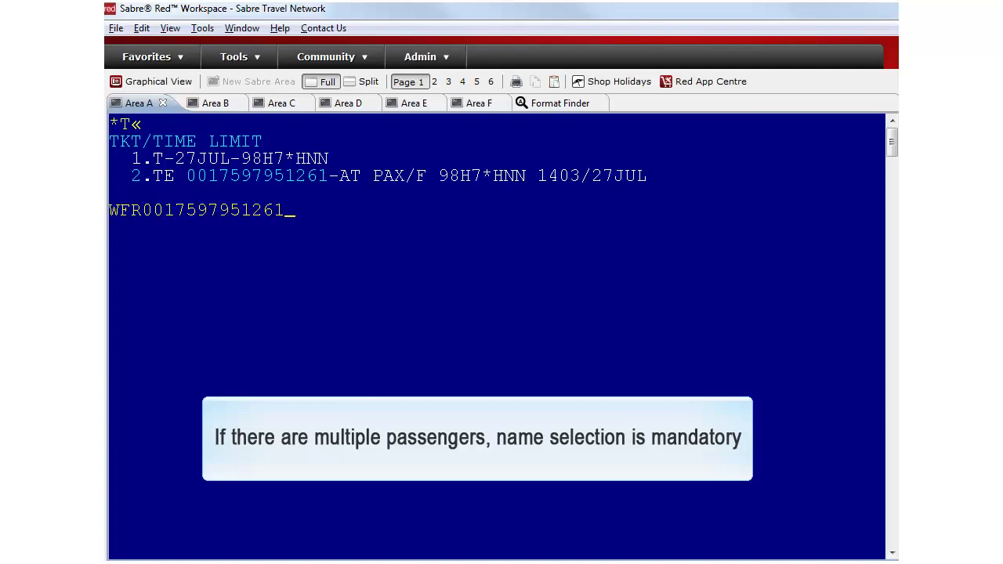
Open the original ticket in the WFR mask and mark every coupon CODE field with X.
key("Return")
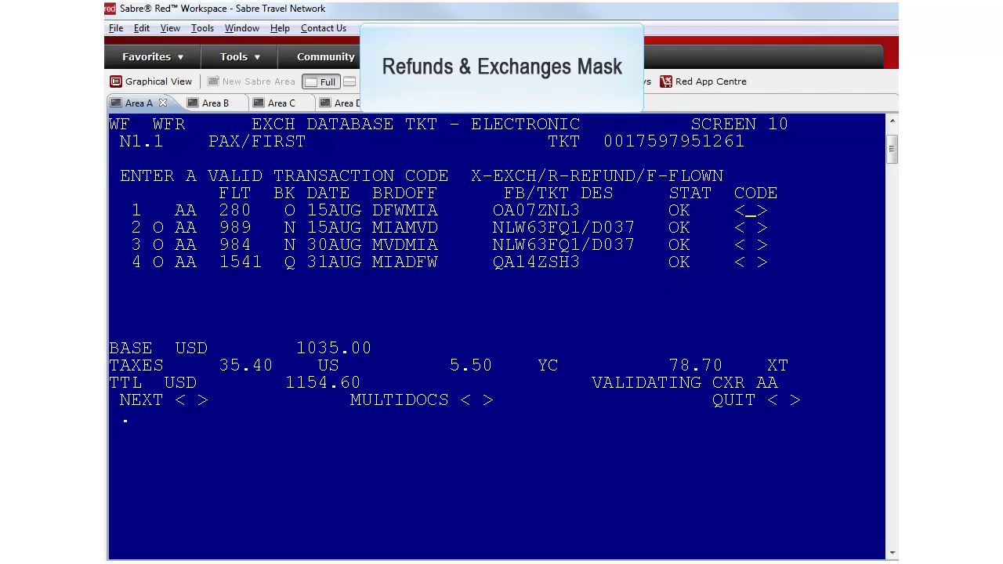
type("XXXX")
type("X")
Mark NEXT with X on the 0.00 even-exchange comparison summary to continue.
key("Return")
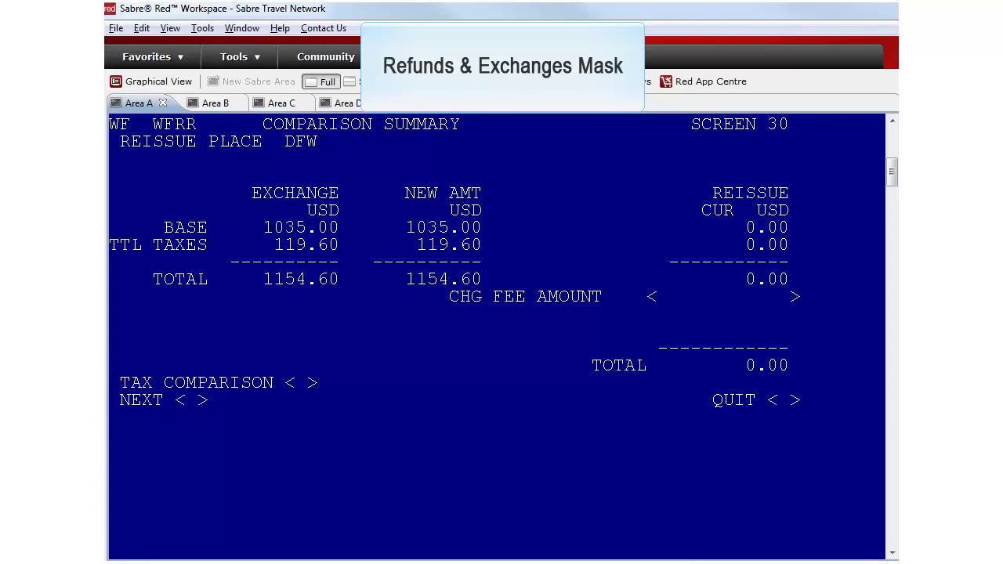
type("X")
On the ticketing instructions, enter commission 0.00 and waiver SCHG1234.
key("Return")
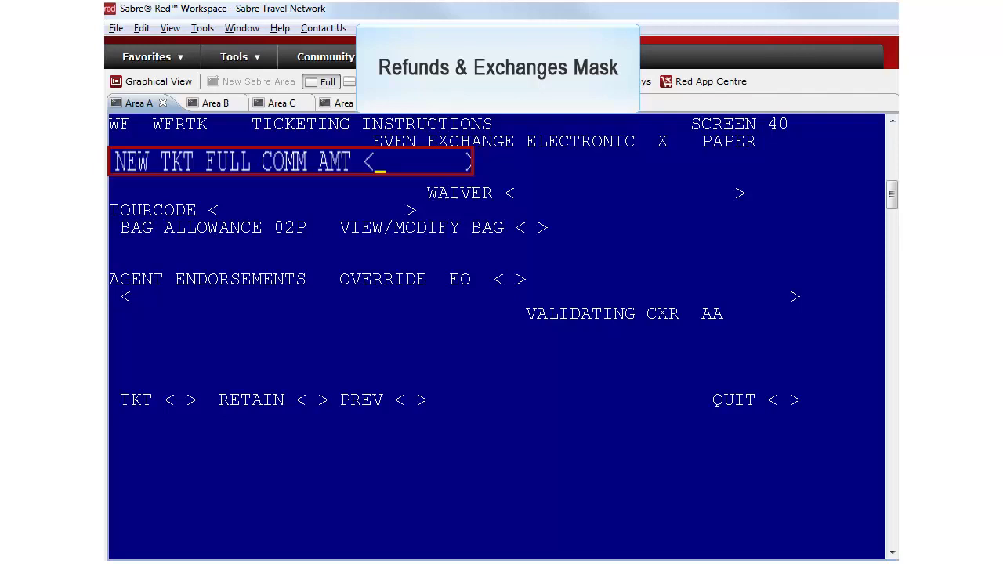
type("0.00")
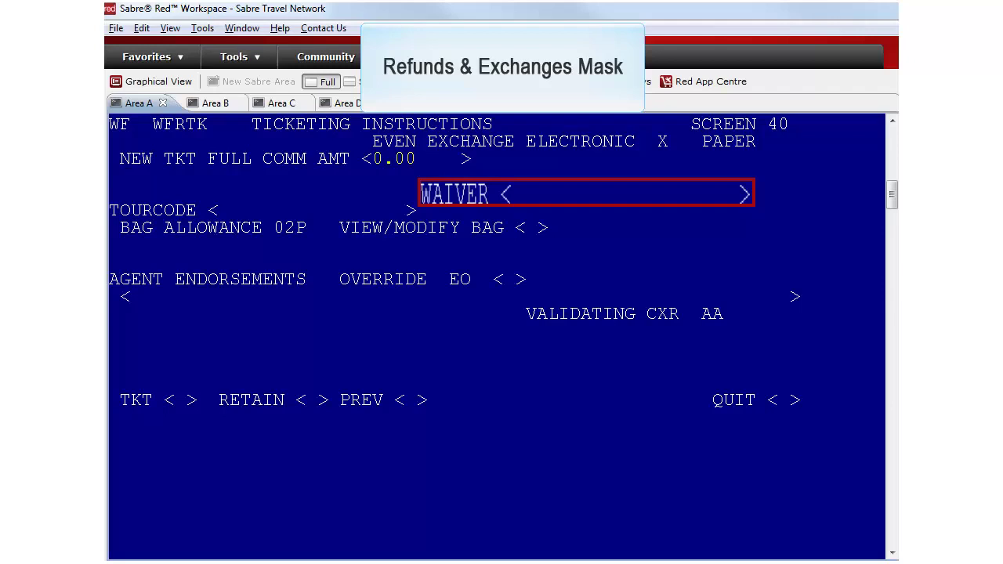
type("SCHG1234")
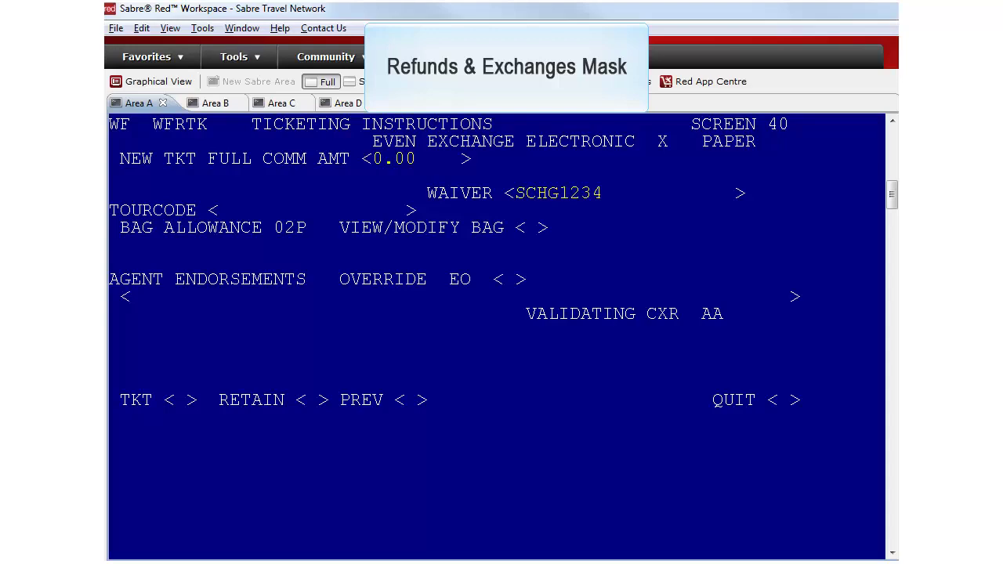
Mark the ticketing instructions with X and retain the exchange transaction.
type("X")
key("Delete")
key("Tab")
type("X")
key("Return")
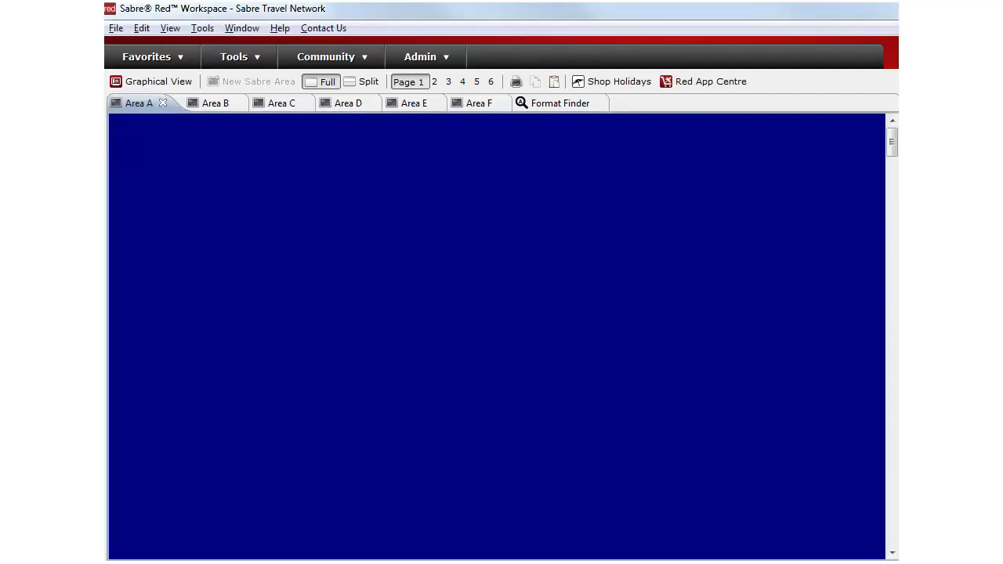
Issue the exchanged ticket from PQR 1 with W¥PQR1, then list the booking's tickets with *T.
type("W¥PQR1")
key("Return")
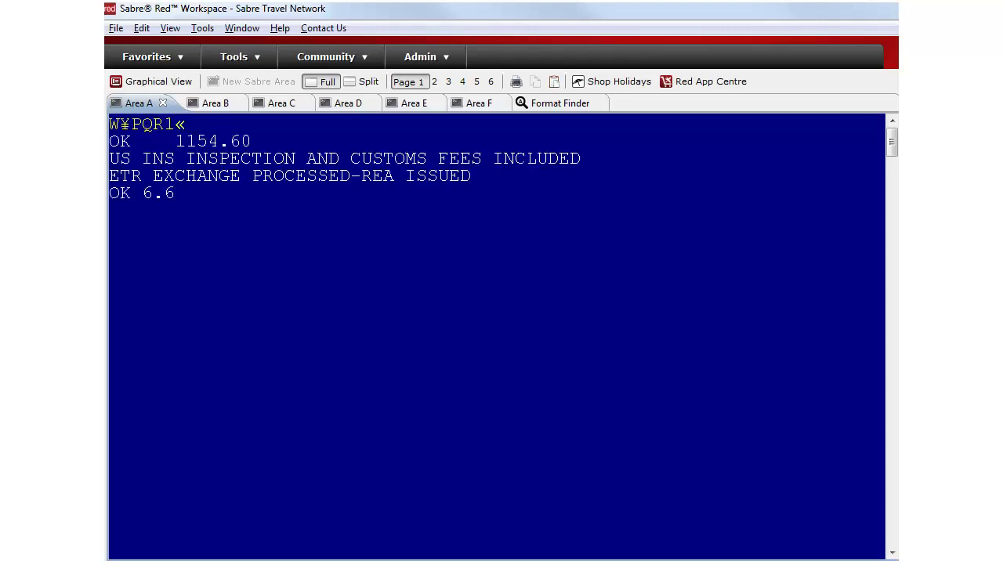
type("*T")
key("Return")
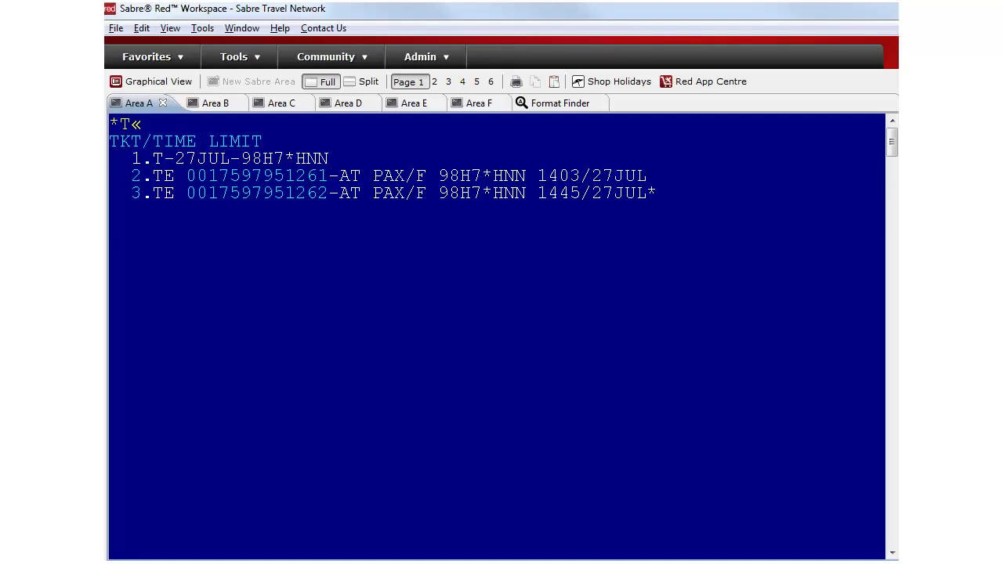
Display electronic ticket record 2 with WETR*2.
type("WETR*2")
key("Return")
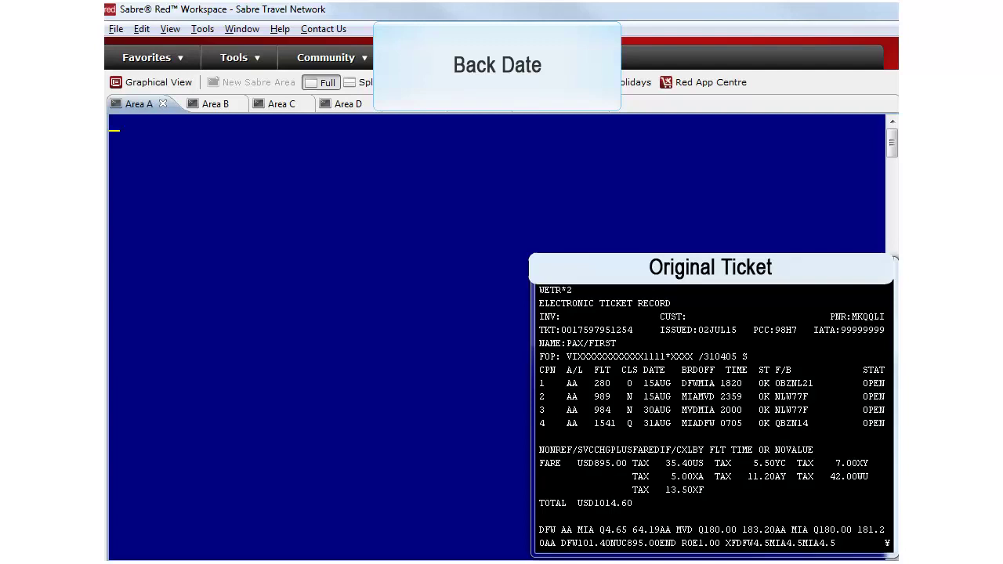
Price the itinerary back-dated to 02JUL15 with WPB02JUL15.
type("WPB02JUL15")
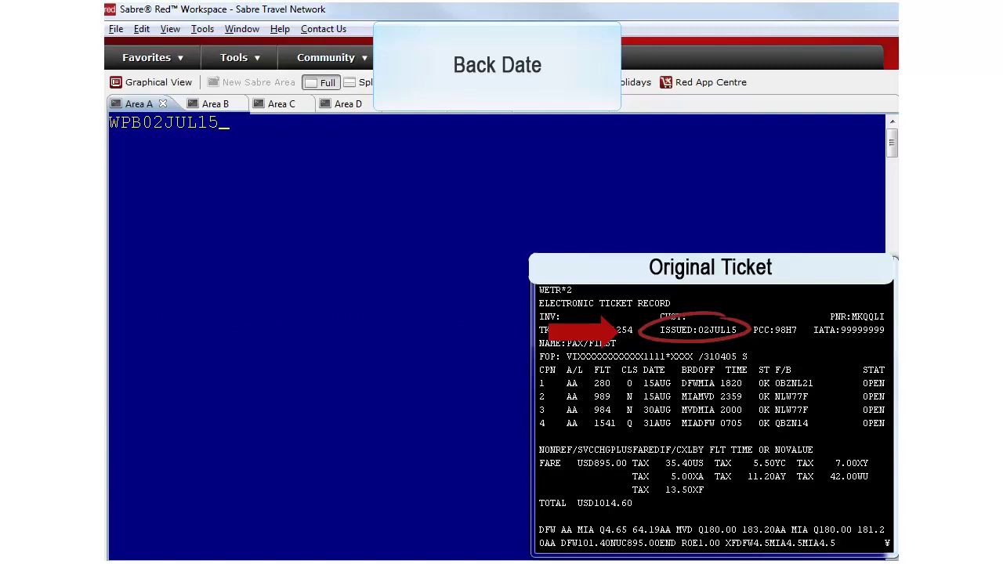
key("Return")
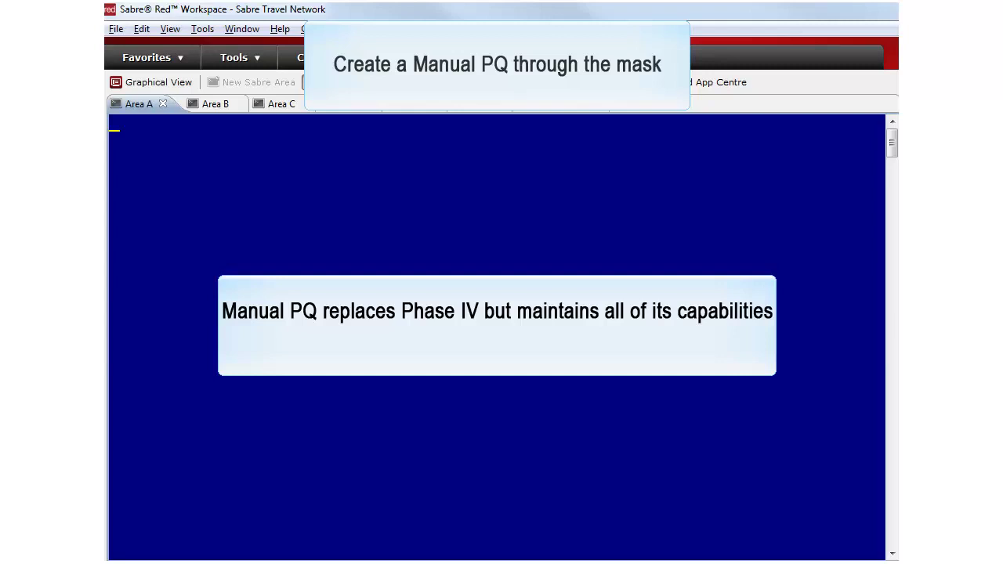
Start a manual W¥CTKT price quote with base fare USD 895.00 and submit the amounts.
type("W¥CTKT")
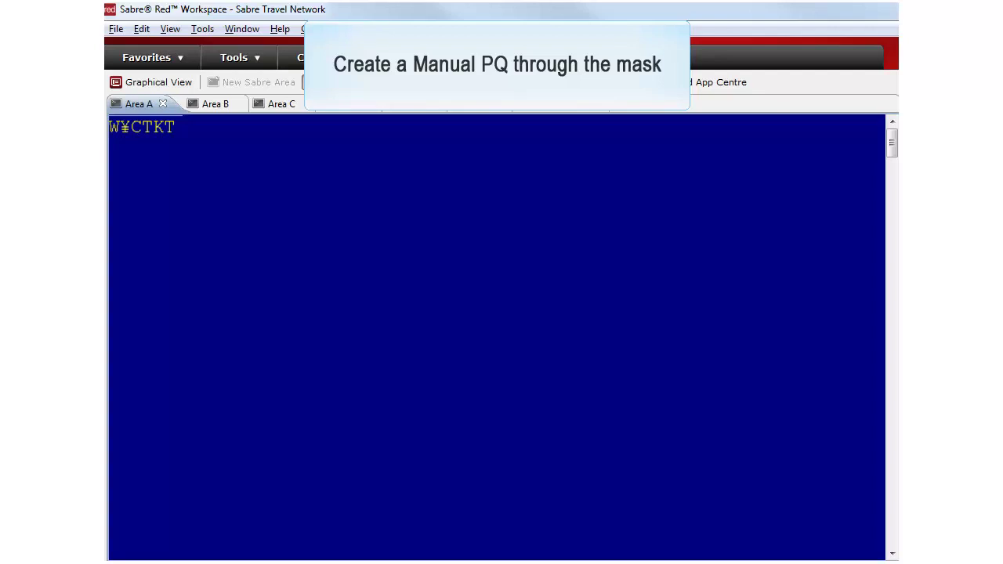
key("Return")
key("Tab")
type("USD")
key("Tab")
type("895.00")
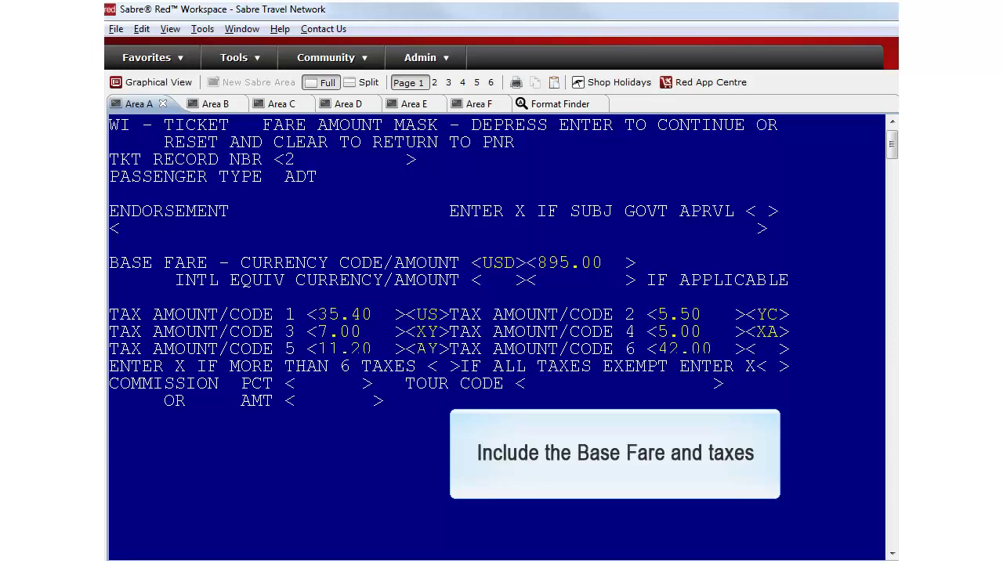
key("Return")
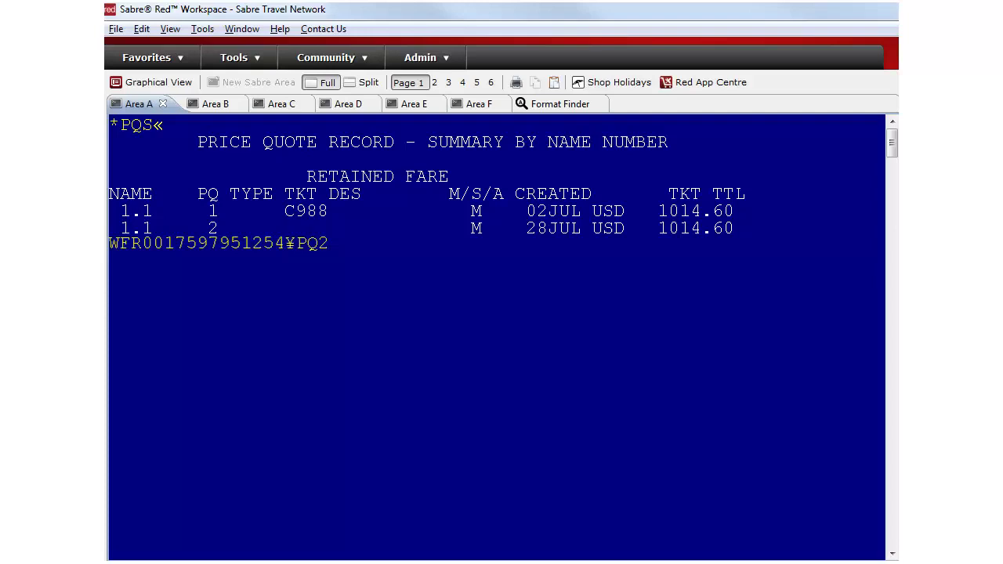
Open the original ticket's exchange against PQ2, mark its coupons X and continue past the comparison.
key("Return")
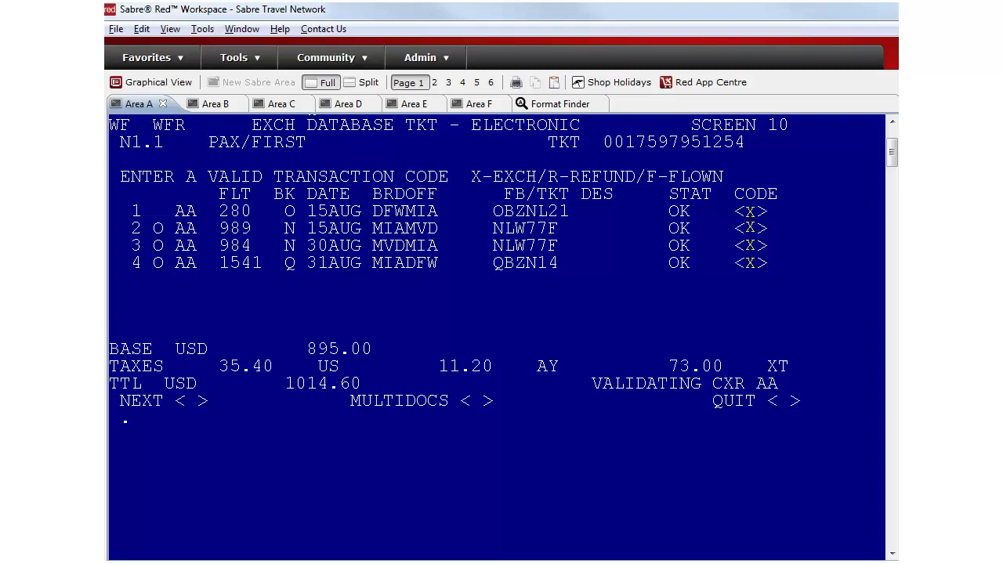
type("X")
key("Return")
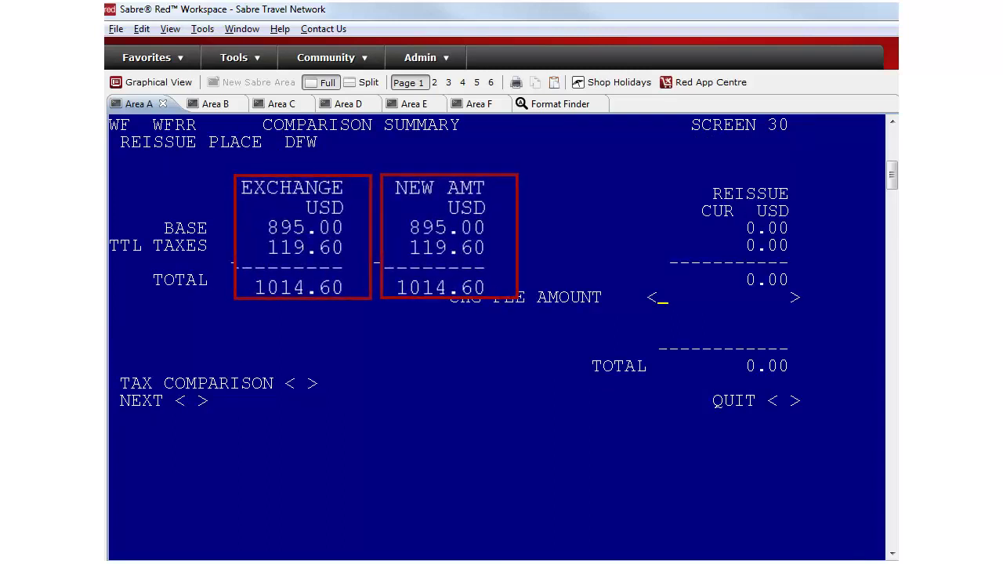
left_click(186, 401)
type("x")
key("Return")
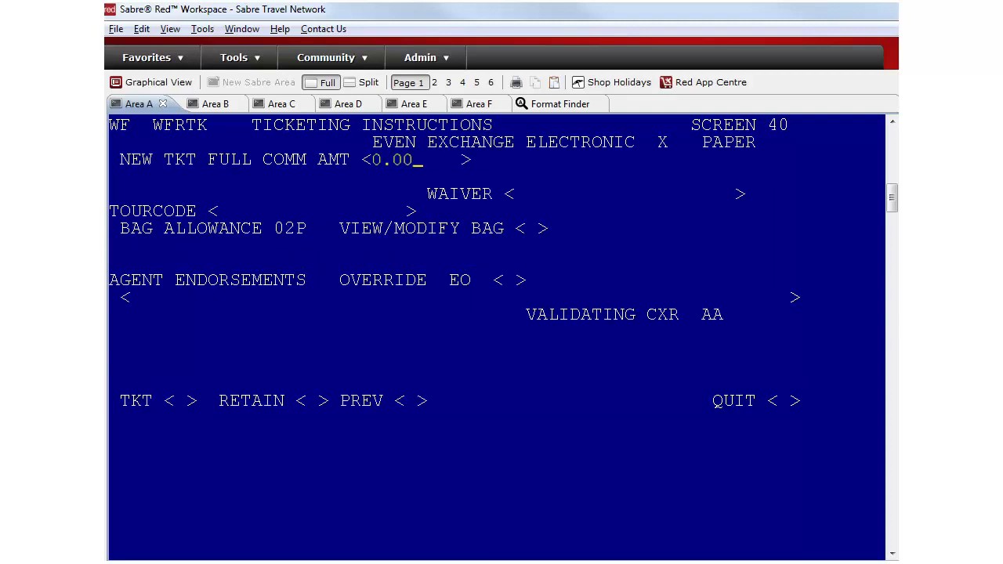
Enter waiver SCHG1234, retain the exchange, and display the reissue details with *PQR.
left_click(514, 193)
type("SCHG1234")
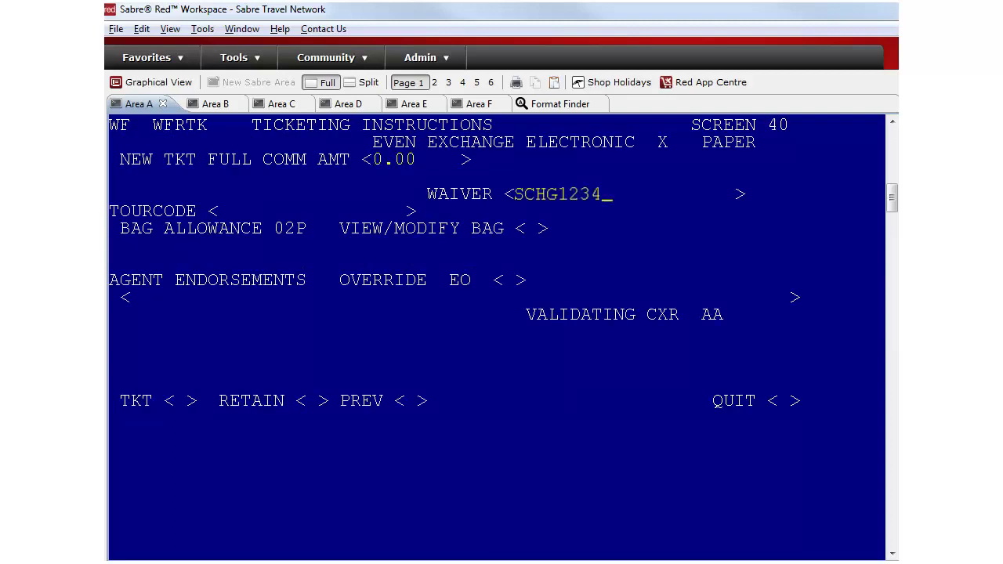
left_click(311, 400)
type("x")
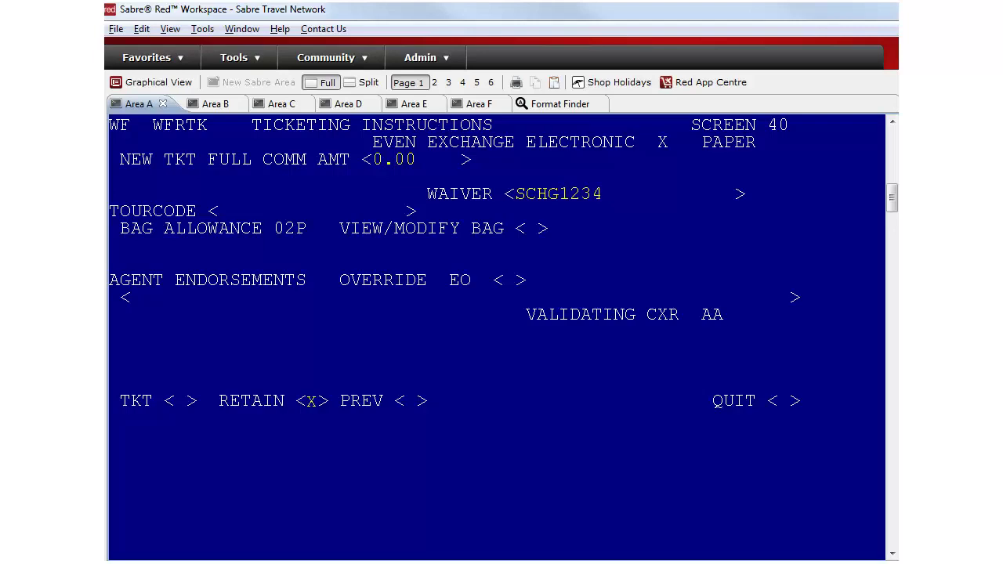
key("Return")
type("*PQR")
key("Return")
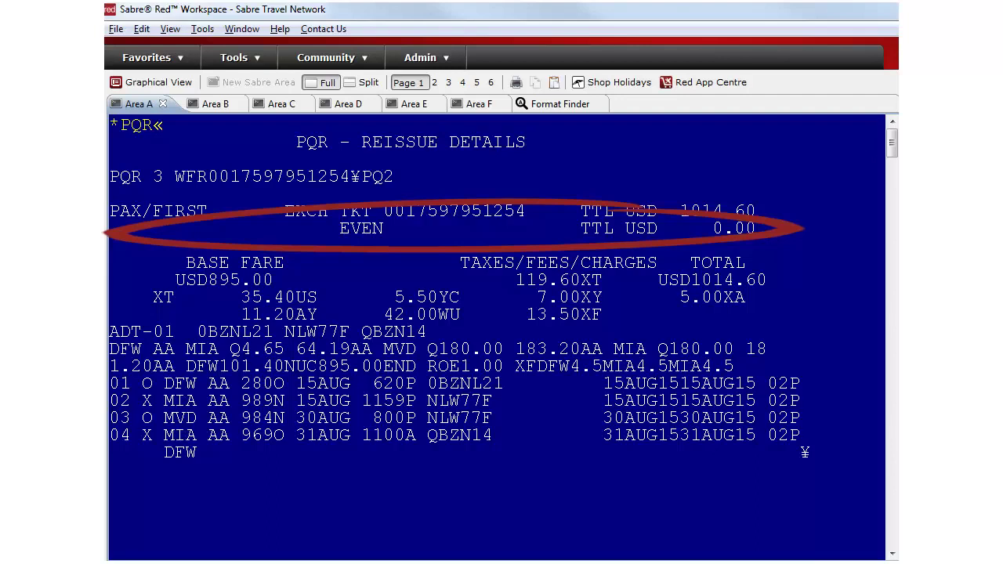
Issue the exchange ticket from retained PQR 3 with W¥PQR3.
type("W¥PQR3")
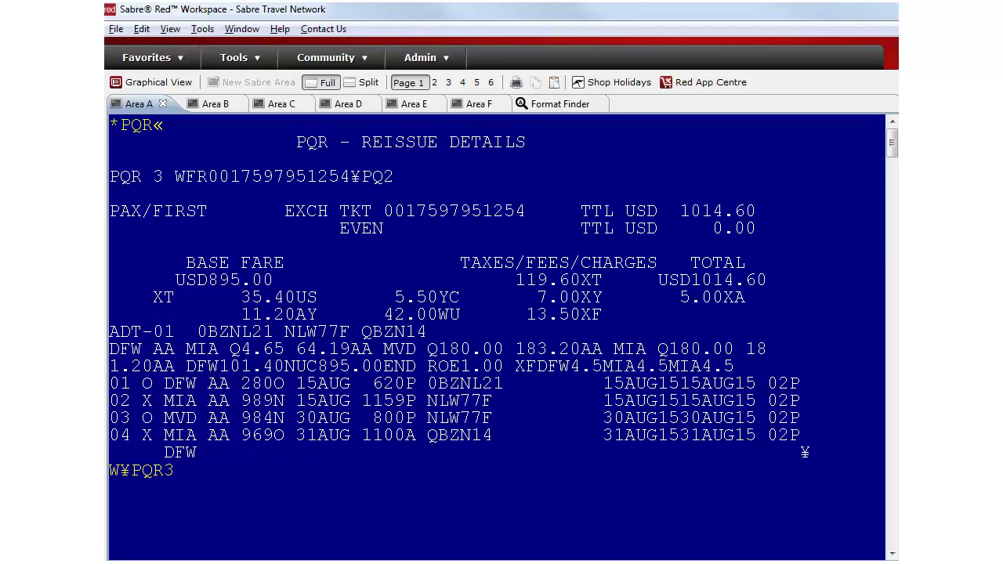
key("Return")
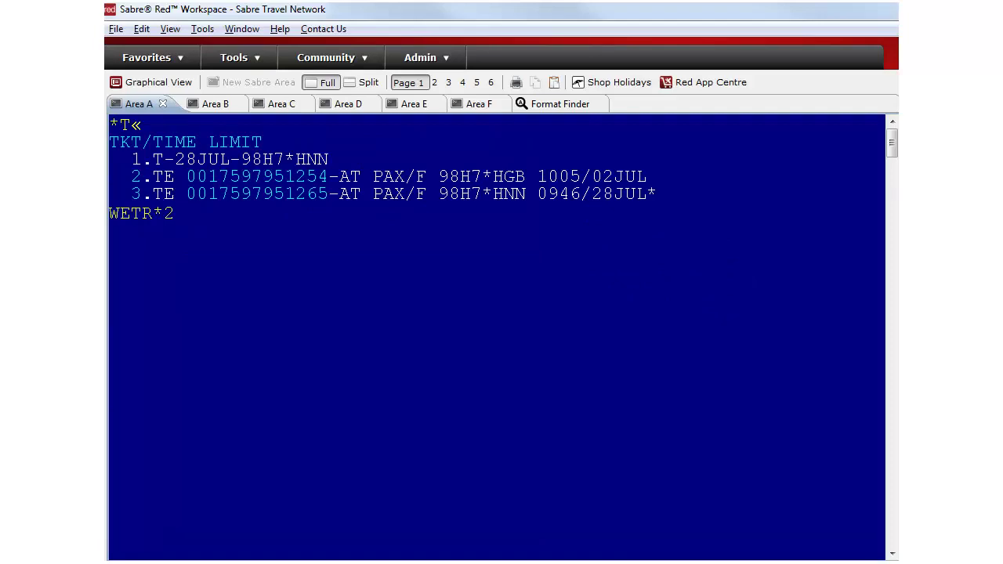
Display the original electronic ticket (WETR*2) and confirm all four AA coupons show EXCH status.
key("Return")
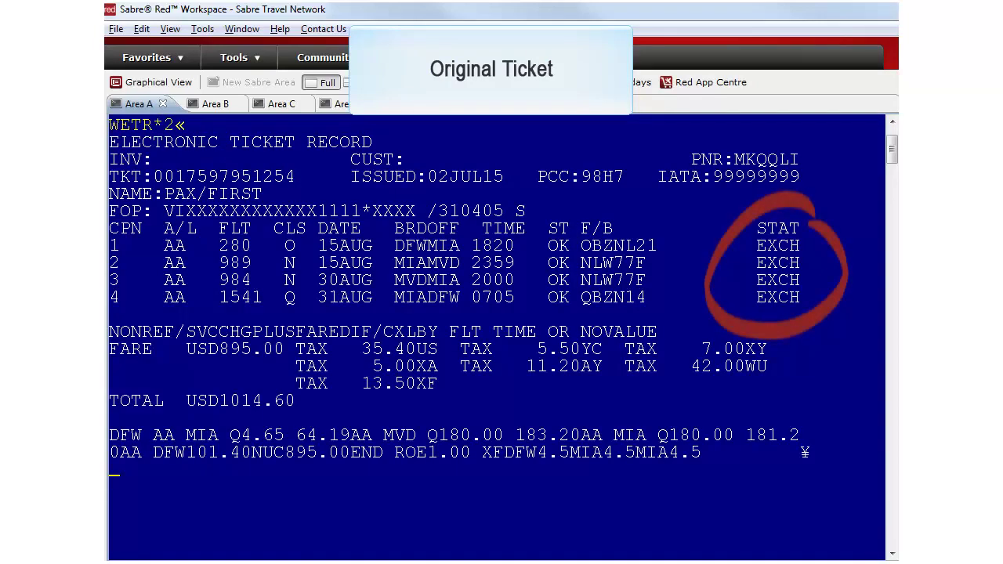